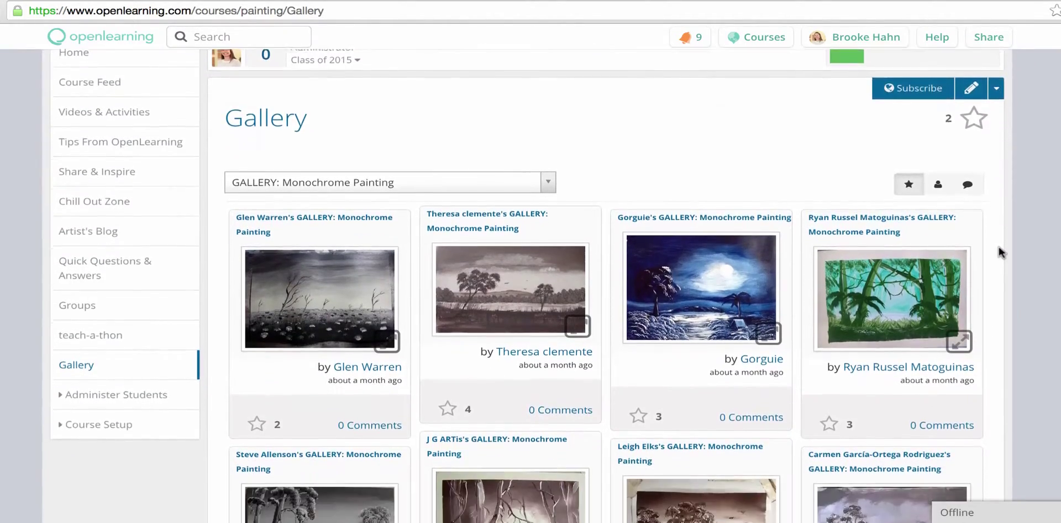
- Scroll through the painting Gallery, Q&A Forum, Lean Six Sigma and High Fives Bank pages
{"action": "scroll", "coordinate": [1000, 251], "scroll_direction": "down", "scroll_amount": 2}
{"action": "scroll", "coordinate": [1000, 251], "scroll_direction": "down", "scroll_amount": 2}
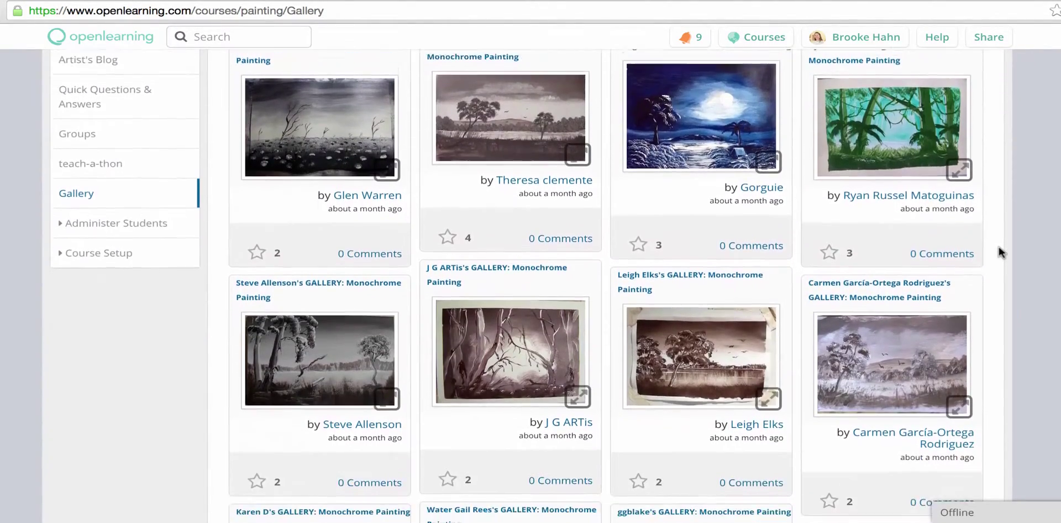
{"action": "scroll", "coordinate": [1001, 251], "scroll_direction": "down", "scroll_amount": 1}
{"action": "scroll", "coordinate": [1000, 252], "scroll_direction": "down", "scroll_amount": 1}
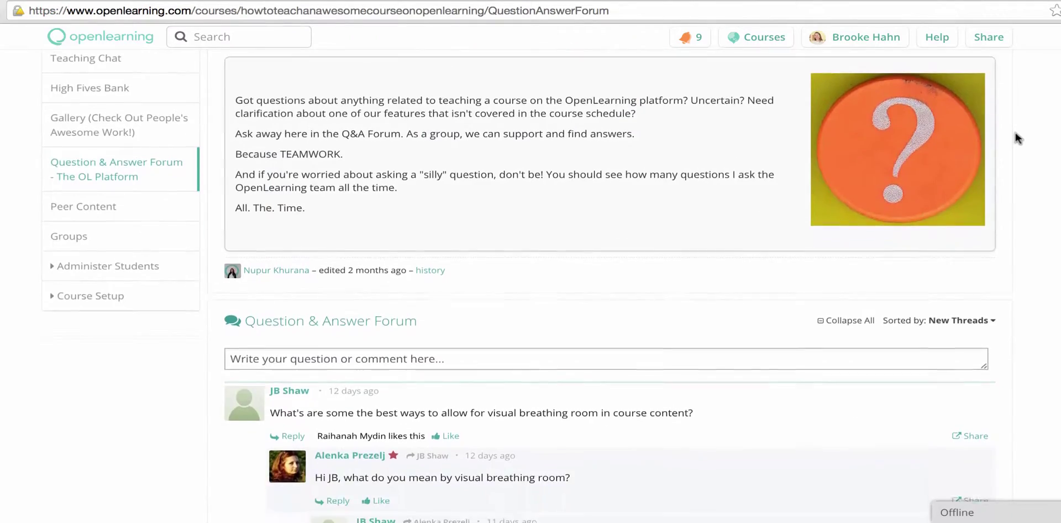
{"action": "scroll", "coordinate": [1016, 138], "scroll_direction": "down", "scroll_amount": 2}
{"action": "scroll", "coordinate": [1017, 138], "scroll_direction": "down", "scroll_amount": 1}
{"action": "scroll", "coordinate": [1017, 138], "scroll_direction": "down", "scroll_amount": 1}
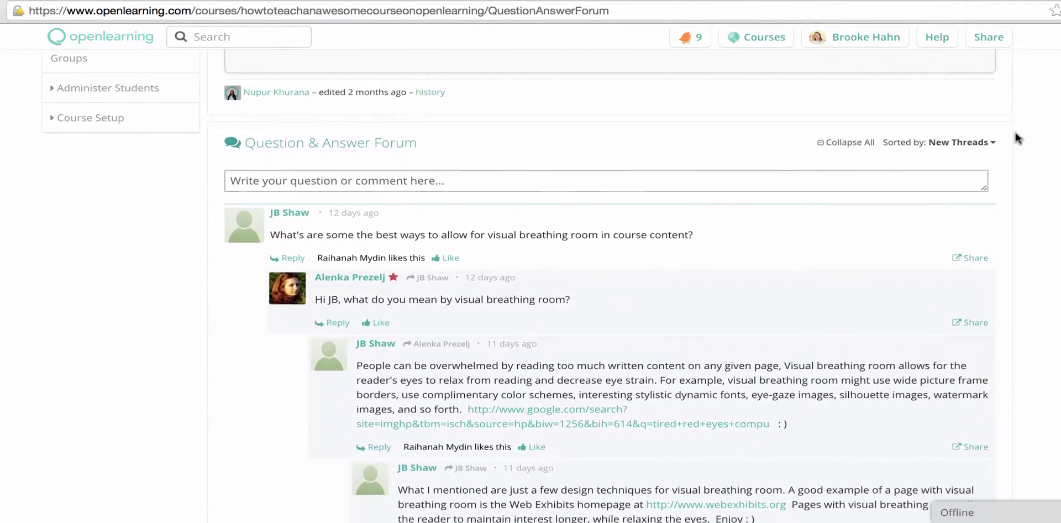
{"action": "scroll", "coordinate": [1019, 138], "scroll_direction": "down", "scroll_amount": 1}
{"action": "scroll", "coordinate": [1018, 138], "scroll_direction": "down", "scroll_amount": 1}
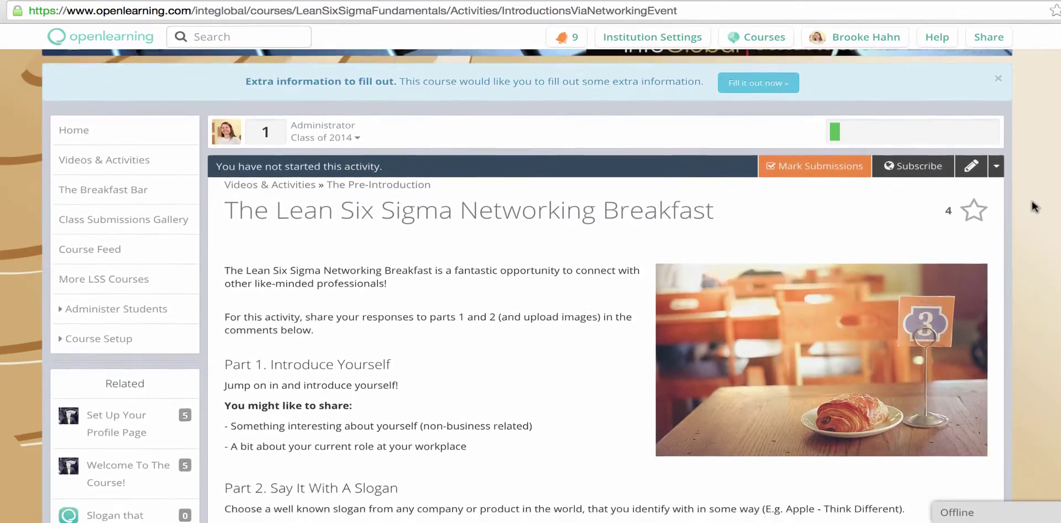
{"action": "scroll", "coordinate": [1035, 207], "scroll_direction": "down", "scroll_amount": 1}
{"action": "scroll", "coordinate": [1035, 207], "scroll_direction": "down", "scroll_amount": 1}
{"action": "scroll", "coordinate": [1035, 206], "scroll_direction": "down", "scroll_amount": 1}
{"action": "scroll", "coordinate": [1035, 206], "scroll_direction": "down", "scroll_amount": 2}
{"action": "scroll", "coordinate": [1035, 206], "scroll_direction": "down", "scroll_amount": 2}
{"action": "scroll", "coordinate": [1035, 207], "scroll_direction": "down", "scroll_amount": 1}
{"action": "scroll", "coordinate": [1035, 206], "scroll_direction": "down", "scroll_amount": 1}
{"action": "scroll", "coordinate": [1035, 207], "scroll_direction": "down", "scroll_amount": 1}
{"action": "scroll", "coordinate": [1035, 207], "scroll_direction": "down", "scroll_amount": 1}
{"action": "scroll", "coordinate": [1035, 207], "scroll_direction": "down", "scroll_amount": 2}
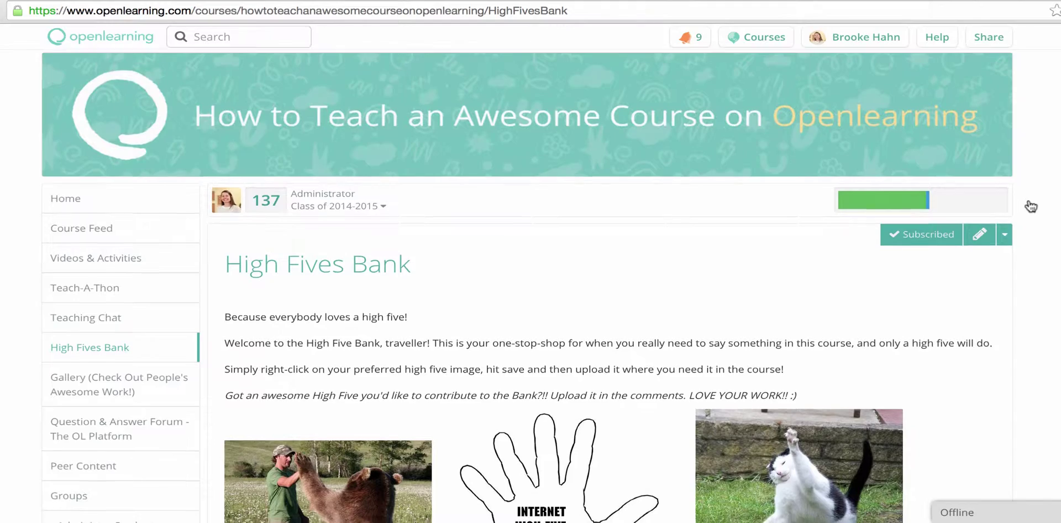
{"action": "scroll", "coordinate": [1032, 206], "scroll_direction": "down", "scroll_amount": 1}
{"action": "scroll", "coordinate": [1031, 206], "scroll_direction": "down", "scroll_amount": 1}
{"action": "scroll", "coordinate": [1031, 206], "scroll_direction": "down", "scroll_amount": 1}
{"action": "scroll", "coordinate": [1032, 206], "scroll_direction": "down", "scroll_amount": 1}
{"action": "scroll", "coordinate": [1031, 206], "scroll_direction": "down", "scroll_amount": 1}
{"action": "scroll", "coordinate": [1031, 205], "scroll_direction": "down", "scroll_amount": 1}
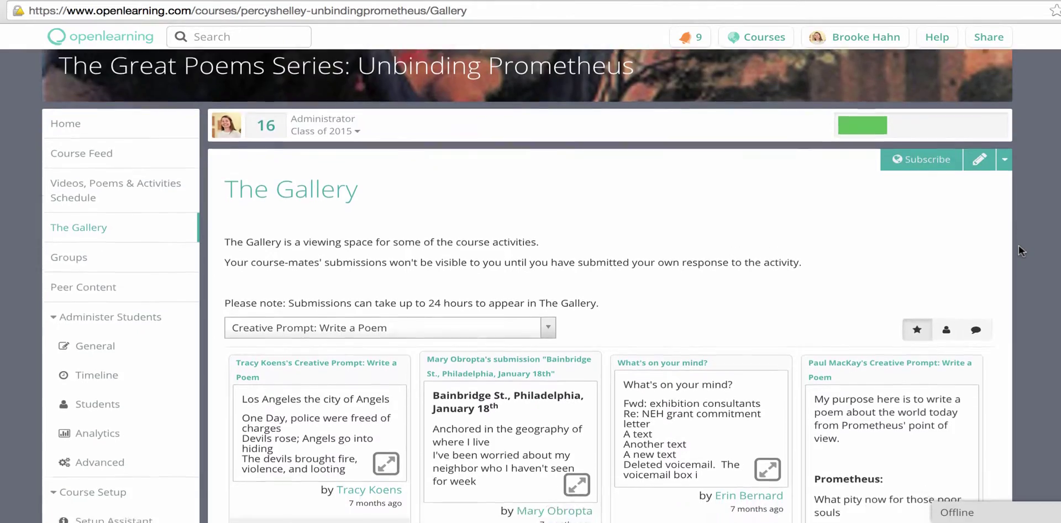
- Scroll through the Unbinding Prometheus poem Gallery and the painting perspective activity's shared photos
{"action": "scroll", "coordinate": [1019, 250], "scroll_direction": "down", "scroll_amount": 1}
{"action": "scroll", "coordinate": [1019, 250], "scroll_direction": "down", "scroll_amount": 1}
{"action": "scroll", "coordinate": [1019, 249], "scroll_direction": "down", "scroll_amount": 1}
{"action": "scroll", "coordinate": [1019, 250], "scroll_direction": "down", "scroll_amount": 1}
{"action": "scroll", "coordinate": [1019, 250], "scroll_direction": "down", "scroll_amount": 1}
{"action": "scroll", "coordinate": [1019, 250], "scroll_direction": "down", "scroll_amount": 1}
{"action": "scroll", "coordinate": [1019, 247], "scroll_direction": "down", "scroll_amount": 1}
{"action": "scroll", "coordinate": [1019, 247], "scroll_direction": "down", "scroll_amount": 1}
{"action": "scroll", "coordinate": [1019, 247], "scroll_direction": "down", "scroll_amount": 1}
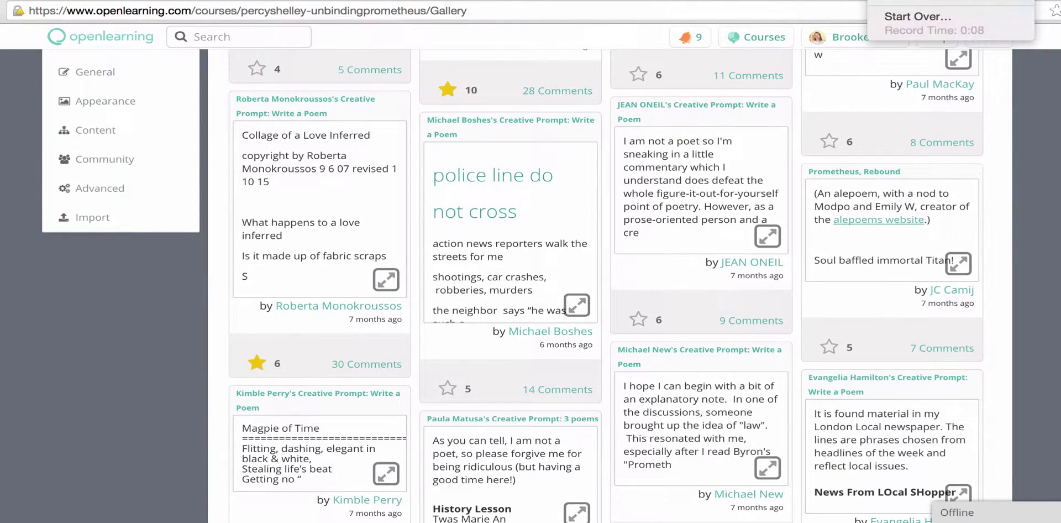
{"action": "scroll", "coordinate": [991, 275], "scroll_direction": "down", "scroll_amount": 2}
{"action": "scroll", "coordinate": [991, 275], "scroll_direction": "down", "scroll_amount": 1}
{"action": "scroll", "coordinate": [991, 276], "scroll_direction": "down", "scroll_amount": 1}
{"action": "scroll", "coordinate": [991, 275], "scroll_direction": "down", "scroll_amount": 2}
{"action": "scroll", "coordinate": [991, 275], "scroll_direction": "down", "scroll_amount": 1}
{"action": "scroll", "coordinate": [991, 275], "scroll_direction": "down", "scroll_amount": 2}
{"action": "scroll", "coordinate": [991, 275], "scroll_direction": "down", "scroll_amount": 2}
{"action": "scroll", "coordinate": [991, 275], "scroll_direction": "down", "scroll_amount": 1}
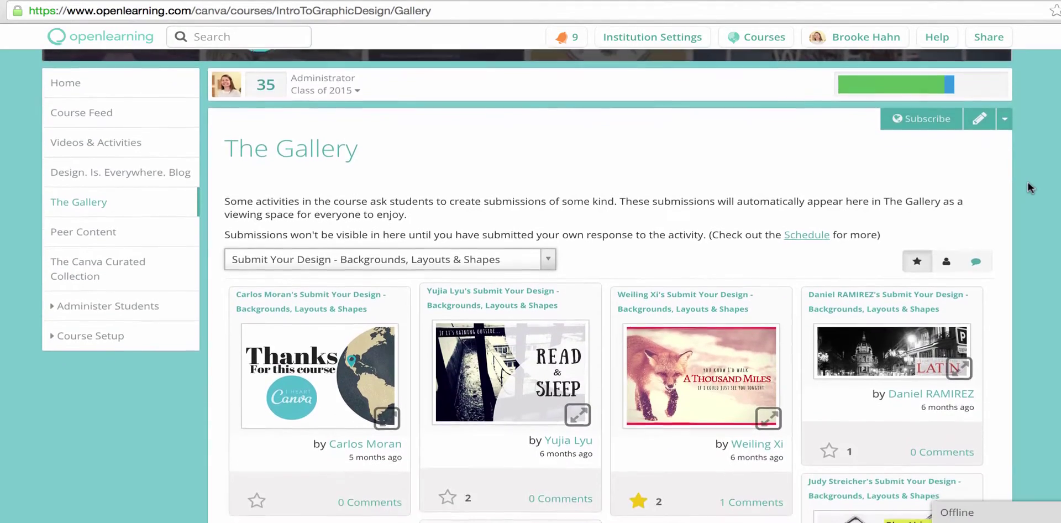
- Scroll through the IntroToGraphicDesign Gallery of submitted designs
{"action": "scroll", "coordinate": [1028, 187], "scroll_direction": "down", "scroll_amount": 1}
{"action": "scroll", "coordinate": [1029, 187], "scroll_direction": "down", "scroll_amount": 1}
{"action": "scroll", "coordinate": [1029, 187], "scroll_direction": "down", "scroll_amount": 1}
{"action": "scroll", "coordinate": [1029, 187], "scroll_direction": "down", "scroll_amount": 1}
{"action": "scroll", "coordinate": [1028, 188], "scroll_direction": "down", "scroll_amount": 1}
{"action": "scroll", "coordinate": [1029, 187], "scroll_direction": "down", "scroll_amount": 1}
{"action": "scroll", "coordinate": [1029, 188], "scroll_direction": "down", "scroll_amount": 1}
{"action": "scroll", "coordinate": [1030, 187], "scroll_direction": "down", "scroll_amount": 1}
{"action": "scroll", "coordinate": [1030, 188], "scroll_direction": "down", "scroll_amount": 1}
{"action": "scroll", "coordinate": [1030, 188], "scroll_direction": "down", "scroll_amount": 1}
{"action": "scroll", "coordinate": [1029, 185], "scroll_direction": "down", "scroll_amount": 1}
{"action": "scroll", "coordinate": [1029, 184], "scroll_direction": "down", "scroll_amount": 1}
{"action": "scroll", "coordinate": [1029, 184], "scroll_direction": "down", "scroll_amount": 1}
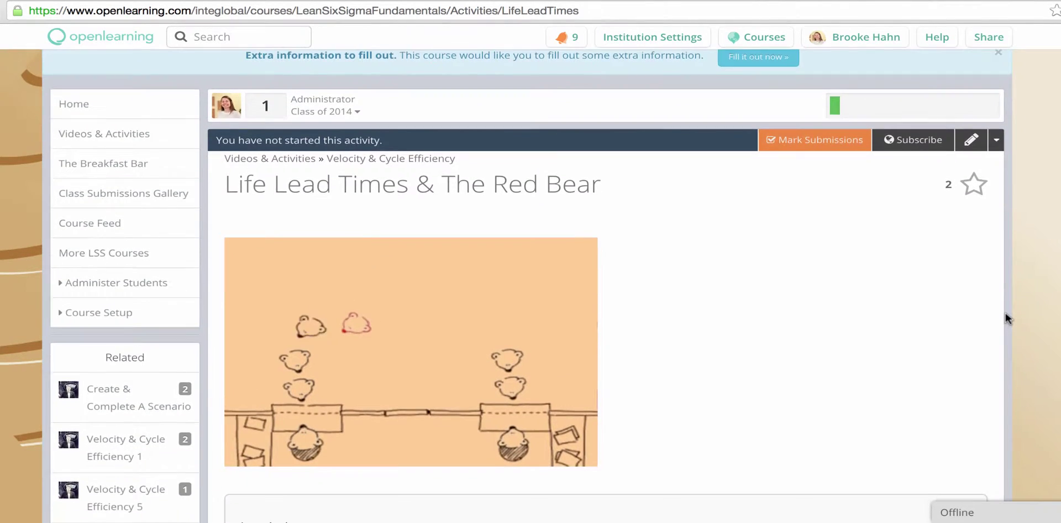
- Read down through the student comments on Creative Prompt - The Figure of Our Times
{"action": "scroll", "coordinate": [1006, 313], "scroll_direction": "down", "scroll_amount": 3}
{"action": "scroll", "coordinate": [1006, 313], "scroll_direction": "down", "scroll_amount": 1}
{"action": "scroll", "coordinate": [1005, 313], "scroll_direction": "down", "scroll_amount": 2}
{"action": "scroll", "coordinate": [1006, 313], "scroll_direction": "down", "scroll_amount": 1}
{"action": "scroll", "coordinate": [1006, 313], "scroll_direction": "down", "scroll_amount": 1}
{"action": "scroll", "coordinate": [1005, 312], "scroll_direction": "down", "scroll_amount": 1}
{"action": "scroll", "coordinate": [1006, 312], "scroll_direction": "down", "scroll_amount": 1}
{"action": "scroll", "coordinate": [1006, 314], "scroll_direction": "down", "scroll_amount": 1}
{"action": "scroll", "coordinate": [1006, 313], "scroll_direction": "down", "scroll_amount": 1}
{"action": "scroll", "coordinate": [1005, 313], "scroll_direction": "down", "scroll_amount": 1}
{"action": "scroll", "coordinate": [1006, 313], "scroll_direction": "down", "scroll_amount": 1}
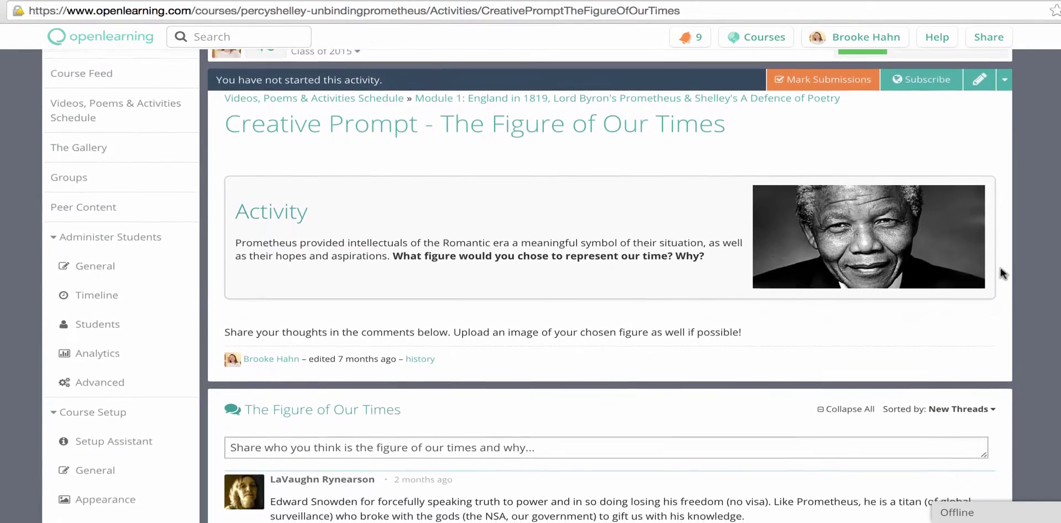
{"action": "scroll", "coordinate": [1003, 273], "scroll_direction": "down", "scroll_amount": 1}
{"action": "scroll", "coordinate": [1003, 273], "scroll_direction": "down", "scroll_amount": 1}
{"action": "scroll", "coordinate": [1003, 273], "scroll_direction": "down", "scroll_amount": 1}
{"action": "scroll", "coordinate": [1003, 273], "scroll_direction": "down", "scroll_amount": 1}
{"action": "scroll", "coordinate": [1003, 273], "scroll_direction": "down", "scroll_amount": 1}
{"action": "scroll", "coordinate": [1003, 273], "scroll_direction": "down", "scroll_amount": 1}
{"action": "scroll", "coordinate": [1003, 273], "scroll_direction": "down", "scroll_amount": 1}
{"action": "scroll", "coordinate": [1003, 273], "scroll_direction": "down", "scroll_amount": 1}
{"action": "scroll", "coordinate": [1003, 273], "scroll_direction": "down", "scroll_amount": 1}
{"action": "scroll", "coordinate": [1003, 273], "scroll_direction": "down", "scroll_amount": 1}
{"action": "scroll", "coordinate": [1003, 273], "scroll_direction": "down", "scroll_amount": 1}
{"action": "scroll", "coordinate": [1003, 272], "scroll_direction": "down", "scroll_amount": 1}
{"action": "scroll", "coordinate": [1003, 273], "scroll_direction": "down", "scroll_amount": 1}
{"action": "scroll", "coordinate": [1003, 273], "scroll_direction": "down", "scroll_amount": 1}
{"action": "scroll", "coordinate": [1003, 273], "scroll_direction": "down", "scroll_amount": 1}
{"action": "scroll", "coordinate": [1003, 273], "scroll_direction": "down", "scroll_amount": 1}
{"action": "scroll", "coordinate": [1003, 272], "scroll_direction": "down", "scroll_amount": 1}
{"action": "scroll", "coordinate": [1003, 273], "scroll_direction": "down", "scroll_amount": 1}
{"action": "scroll", "coordinate": [1003, 273], "scroll_direction": "down", "scroll_amount": 1}
- Go to the course's Course Setup > Content module editor
{"action": "left_click", "coordinate": [110, 386]}
{"action": "scroll", "coordinate": [113, 399], "scroll_direction": "down", "scroll_amount": 2}
{"action": "scroll", "coordinate": [112, 399], "scroll_direction": "down", "scroll_amount": 2}
{"action": "left_click", "coordinate": [112, 399]}
{"action": "scroll", "coordinate": [805, 368], "scroll_direction": "down", "scroll_amount": 3}
{"action": "scroll", "coordinate": [805, 368], "scroll_direction": "down", "scroll_amount": 3}
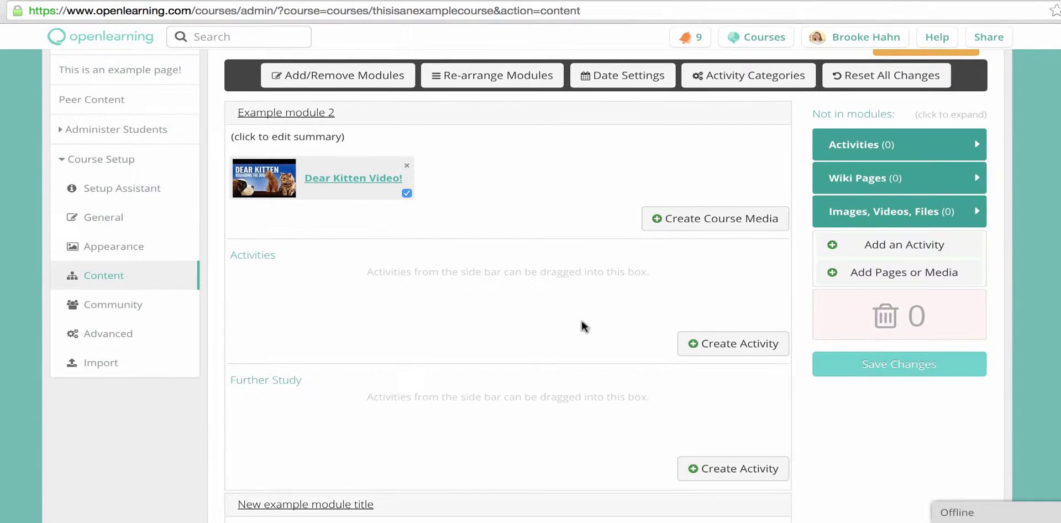
- Add a Post a Comment activity titled 'This is an example commenting activity!' to Example module 2
{"action": "left_click", "coordinate": [714, 345]}
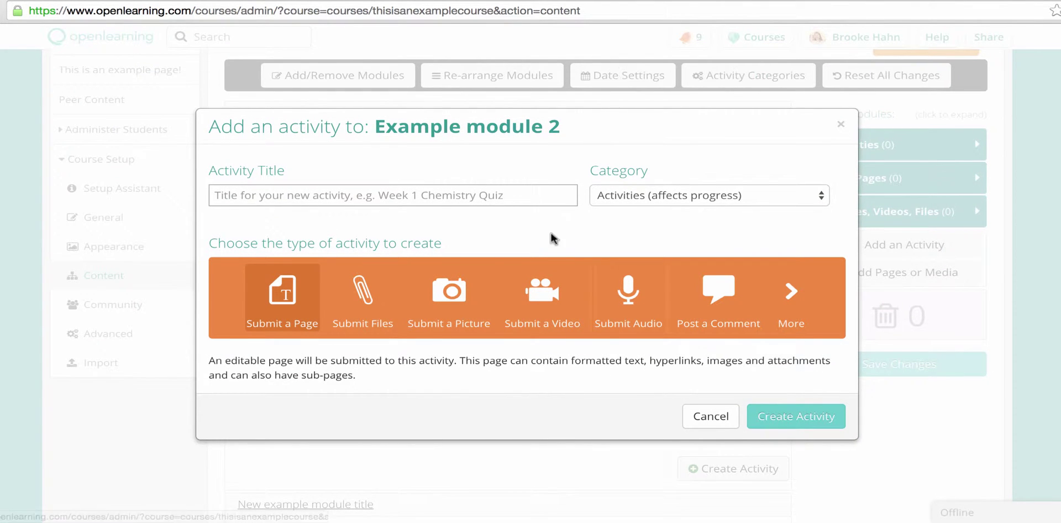
{"action": "type", "text": "Th"}
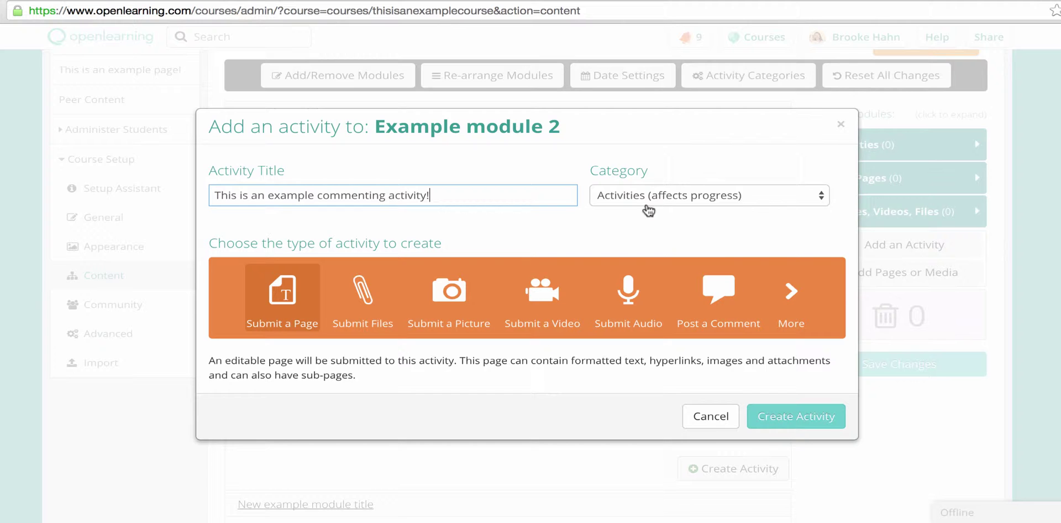
{"action": "left_click", "coordinate": [718, 293]}
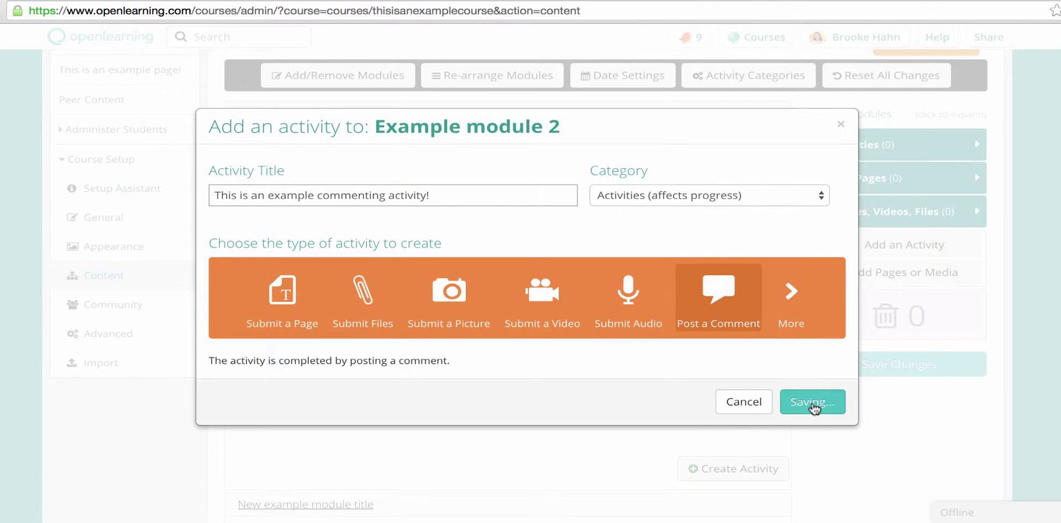
{"action": "left_click", "coordinate": [796, 416]}
- Insert a Rounded Border box into the activity description, starting it with 'Activity'
{"action": "left_click", "coordinate": [395, 351]}
{"action": "left_click", "coordinate": [621, 317]}
{"action": "left_click", "coordinate": [454, 273]}
{"action": "left_click", "coordinate": [445, 296]}
{"action": "left_click", "coordinate": [670, 339]}
{"action": "type", "text": "Activity"}
{"action": "key", "text": "Return"}
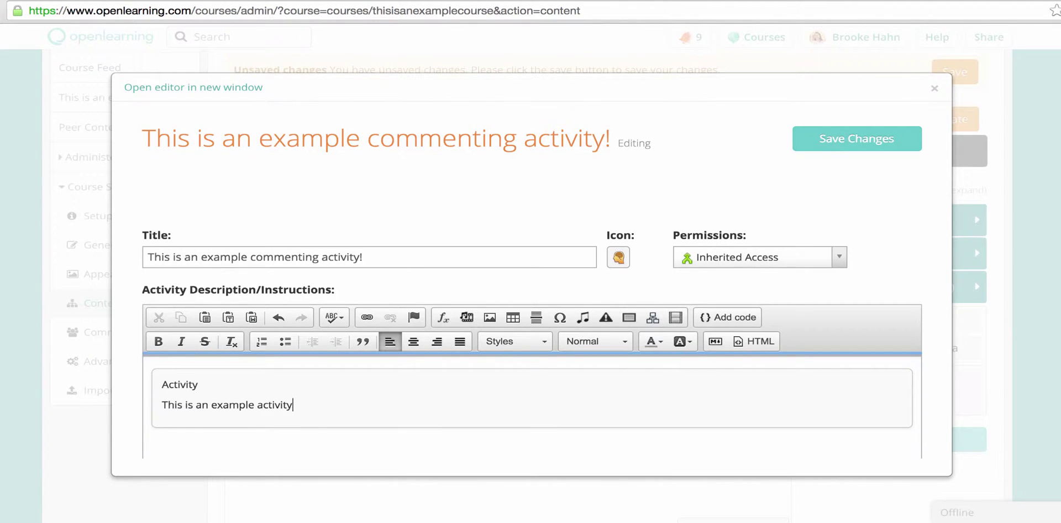
- Format 'Activity' as Heading 2 and write the instruction text below it
{"action": "left_click", "coordinate": [595, 341]}
{"action": "left_click", "coordinate": [604, 310]}
{"action": "left_click", "coordinate": [331, 440]}
{"action": "type", "text": "Here is where you write your instructions. Make it fun and interesting!"}
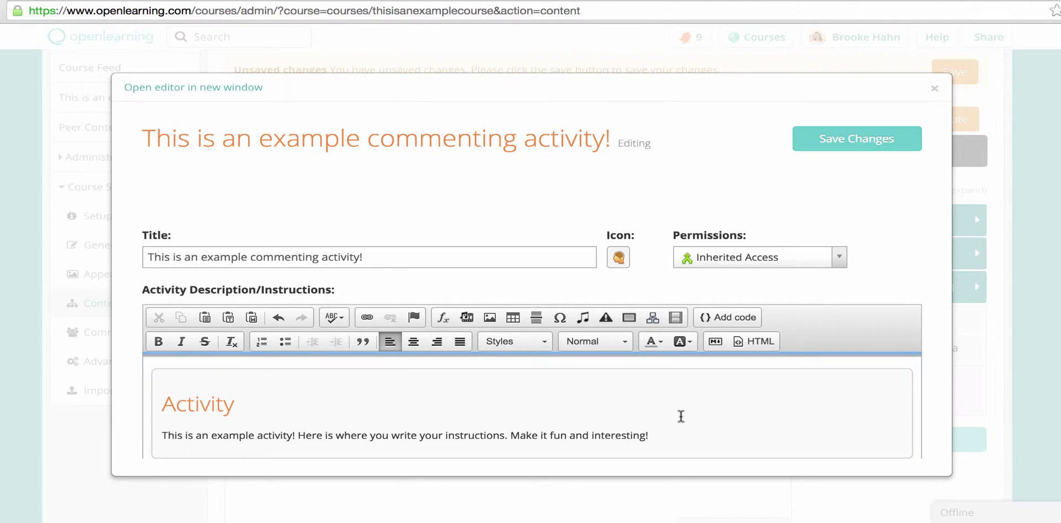
{"action": "scroll", "coordinate": [681, 417], "scroll_direction": "down", "scroll_amount": 2}
{"action": "scroll", "coordinate": [681, 416], "scroll_direction": "down", "scroll_amount": 2}
{"action": "scroll", "coordinate": [683, 418], "scroll_direction": "down", "scroll_amount": 2}
{"action": "scroll", "coordinate": [682, 420], "scroll_direction": "down", "scroll_amount": 1}
{"action": "scroll", "coordinate": [682, 420], "scroll_direction": "down", "scroll_amount": 1}
{"action": "scroll", "coordinate": [683, 420], "scroll_direction": "down", "scroll_amount": 1}
{"action": "scroll", "coordinate": [683, 419], "scroll_direction": "down", "scroll_amount": 1}
{"action": "scroll", "coordinate": [682, 421], "scroll_direction": "down", "scroll_amount": 1}
{"action": "scroll", "coordinate": [683, 422], "scroll_direction": "down", "scroll_amount": 1}
{"action": "scroll", "coordinate": [682, 422], "scroll_direction": "down", "scroll_amount": 3}
{"action": "scroll", "coordinate": [683, 422], "scroll_direction": "down", "scroll_amount": 1}
{"action": "scroll", "coordinate": [683, 421], "scroll_direction": "down", "scroll_amount": 1}
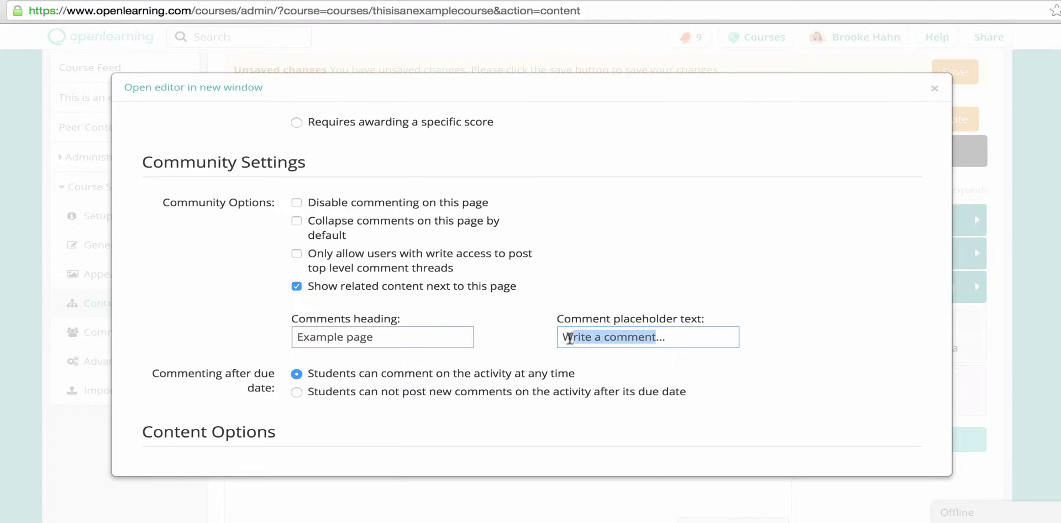
- Set the comment placeholder to 'Share your thoughts here…' and save the activity
{"action": "type", "text": "Sha"}
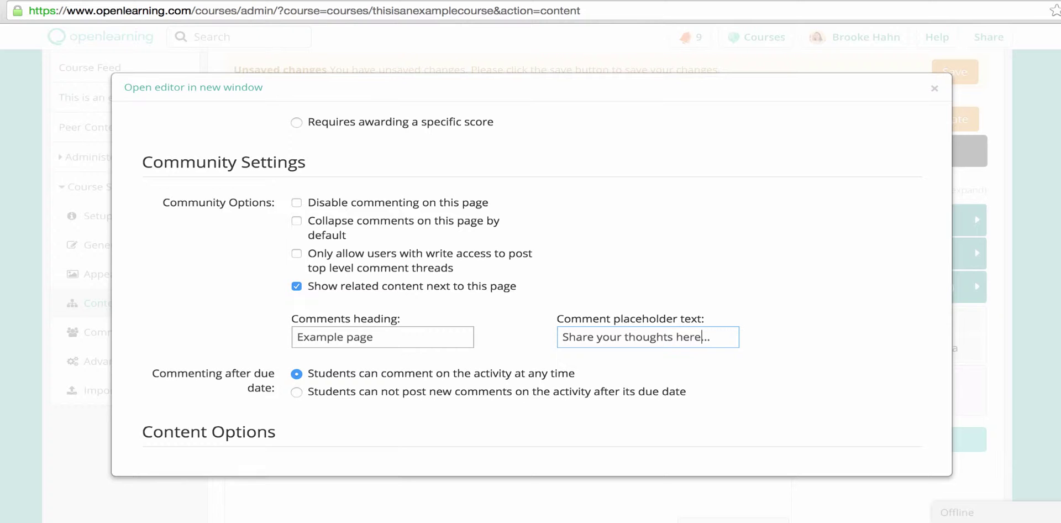
{"action": "scroll", "coordinate": [656, 337], "scroll_direction": "up", "scroll_amount": 3}
{"action": "scroll", "coordinate": [656, 337], "scroll_direction": "up", "scroll_amount": 5}
{"action": "scroll", "coordinate": [656, 337], "scroll_direction": "up", "scroll_amount": 3}
{"action": "scroll", "coordinate": [656, 337], "scroll_direction": "up", "scroll_amount": 3}
{"action": "left_click", "coordinate": [826, 128]}
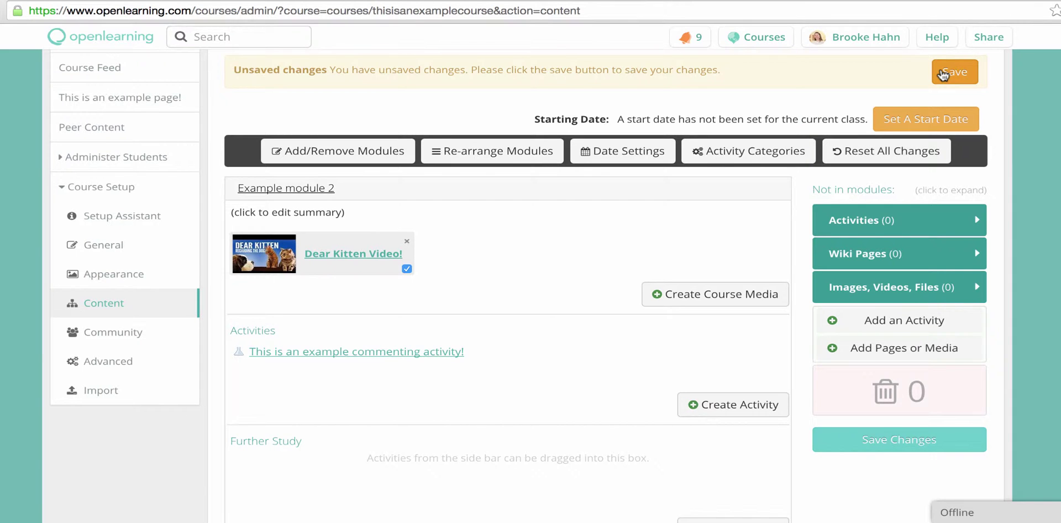
- Save the module, then add a Submit a Picture activity titled 'Example post a picture activity!'
{"action": "left_click", "coordinate": [944, 74]}
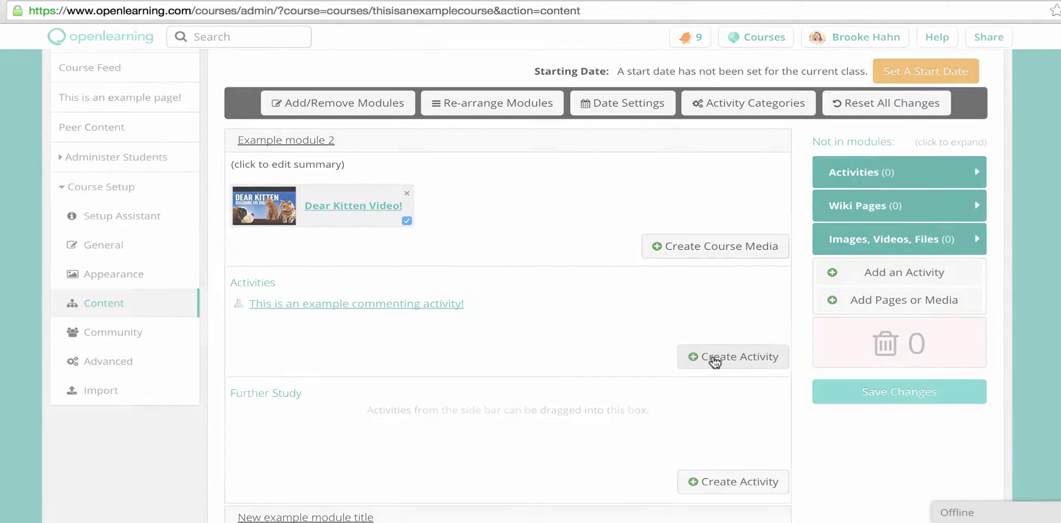
{"action": "left_click", "coordinate": [715, 358]}
{"action": "left_click", "coordinate": [446, 304]}
{"action": "left_click", "coordinate": [412, 207]}
{"action": "type", "text": "Example post a picture activity!"}
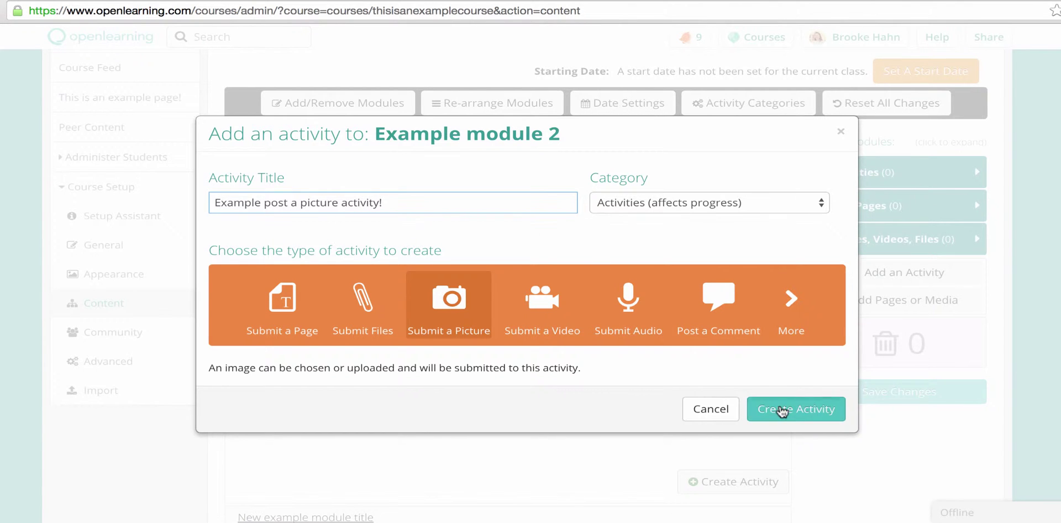
{"action": "left_click", "coordinate": [782, 409]}
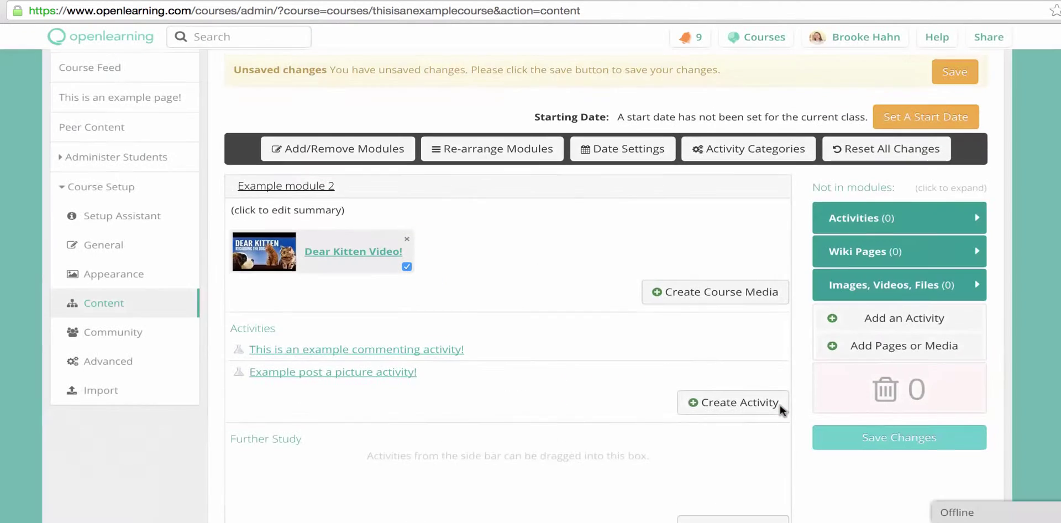
{"action": "left_click", "coordinate": [405, 375]}
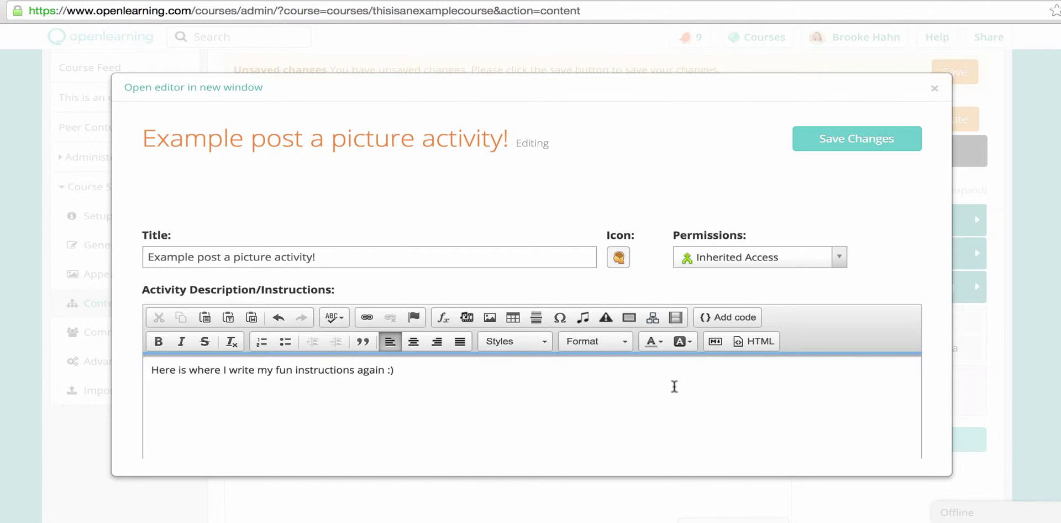
- Review the picture activity's Activity Set-up and Sharing Submissions options, then save its changes
{"action": "scroll", "coordinate": [853, 359], "scroll_direction": "down", "scroll_amount": 2}
{"action": "scroll", "coordinate": [853, 360], "scroll_direction": "down", "scroll_amount": 5}
{"action": "scroll", "coordinate": [853, 361], "scroll_direction": "down", "scroll_amount": 5}
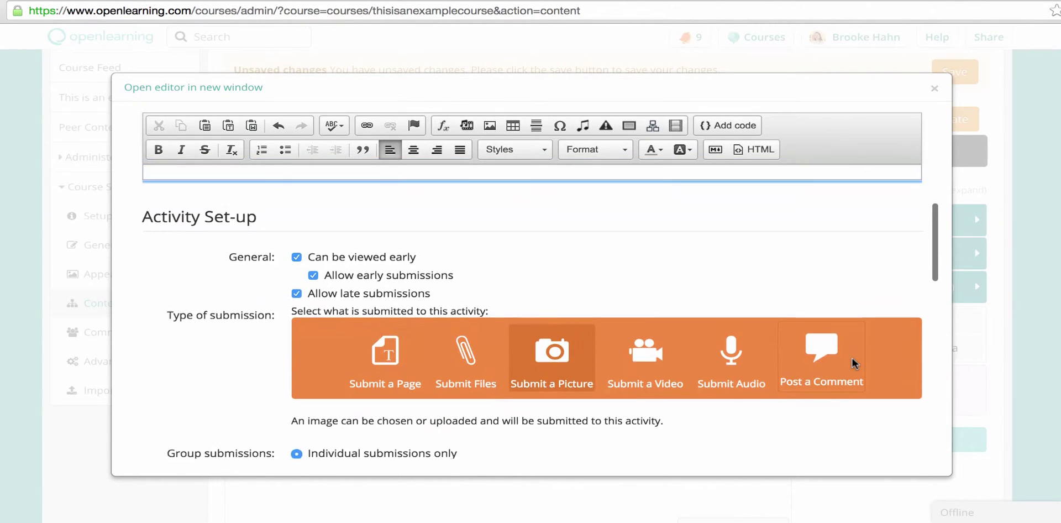
{"action": "scroll", "coordinate": [853, 362], "scroll_direction": "down", "scroll_amount": 3}
{"action": "scroll", "coordinate": [852, 362], "scroll_direction": "down", "scroll_amount": 1}
{"action": "scroll", "coordinate": [853, 363], "scroll_direction": "down", "scroll_amount": 1}
{"action": "scroll", "coordinate": [854, 363], "scroll_direction": "down", "scroll_amount": 1}
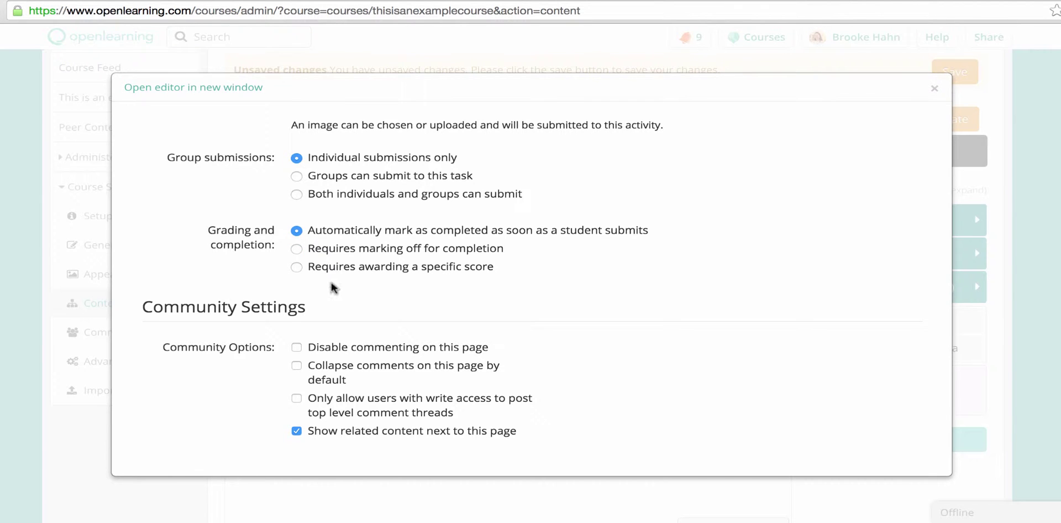
{"action": "scroll", "coordinate": [599, 333], "scroll_direction": "down", "scroll_amount": 3}
{"action": "scroll", "coordinate": [598, 334], "scroll_direction": "down", "scroll_amount": 1}
{"action": "scroll", "coordinate": [598, 333], "scroll_direction": "down", "scroll_amount": 1}
{"action": "scroll", "coordinate": [599, 334], "scroll_direction": "down", "scroll_amount": 1}
{"action": "scroll", "coordinate": [598, 334], "scroll_direction": "down", "scroll_amount": 1}
{"action": "scroll", "coordinate": [597, 334], "scroll_direction": "down", "scroll_amount": 2}
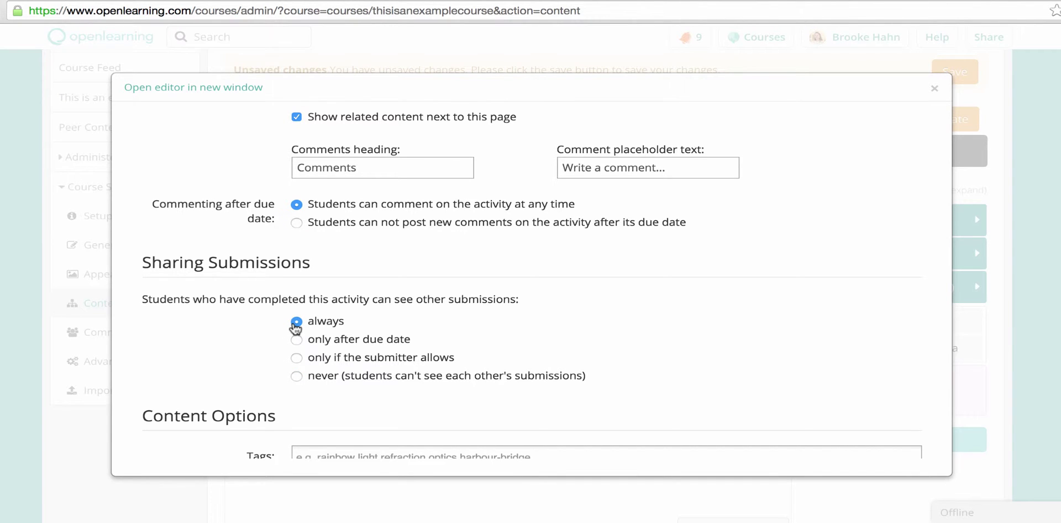
{"action": "scroll", "coordinate": [667, 303], "scroll_direction": "up", "scroll_amount": 5}
{"action": "scroll", "coordinate": [667, 302], "scroll_direction": "up", "scroll_amount": 5}
{"action": "scroll", "coordinate": [667, 302], "scroll_direction": "up", "scroll_amount": 3}
{"action": "scroll", "coordinate": [666, 302], "scroll_direction": "up", "scroll_amount": 3}
{"action": "left_click", "coordinate": [835, 146]}
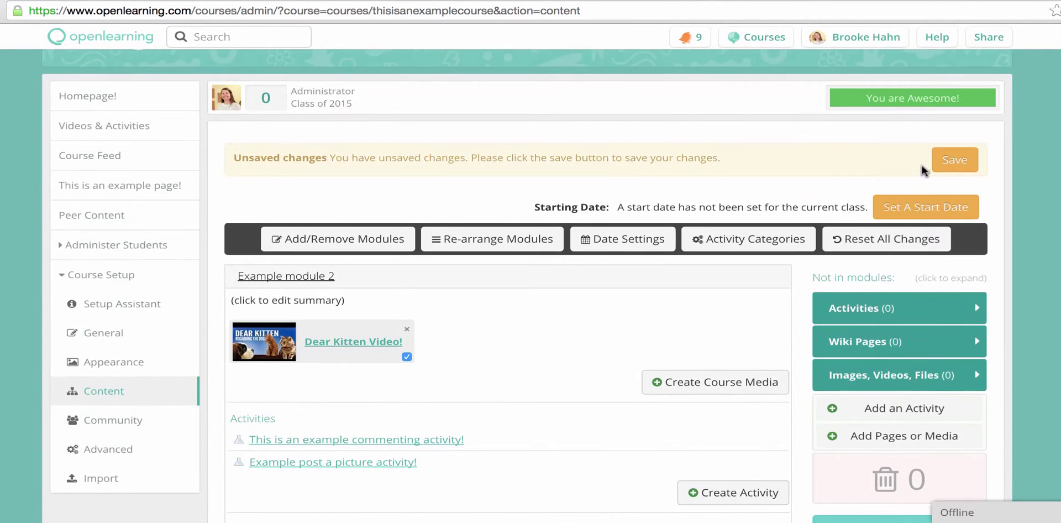
- Save the course content changes and view the Videos & Activities schedule
{"action": "left_click", "coordinate": [949, 161]}
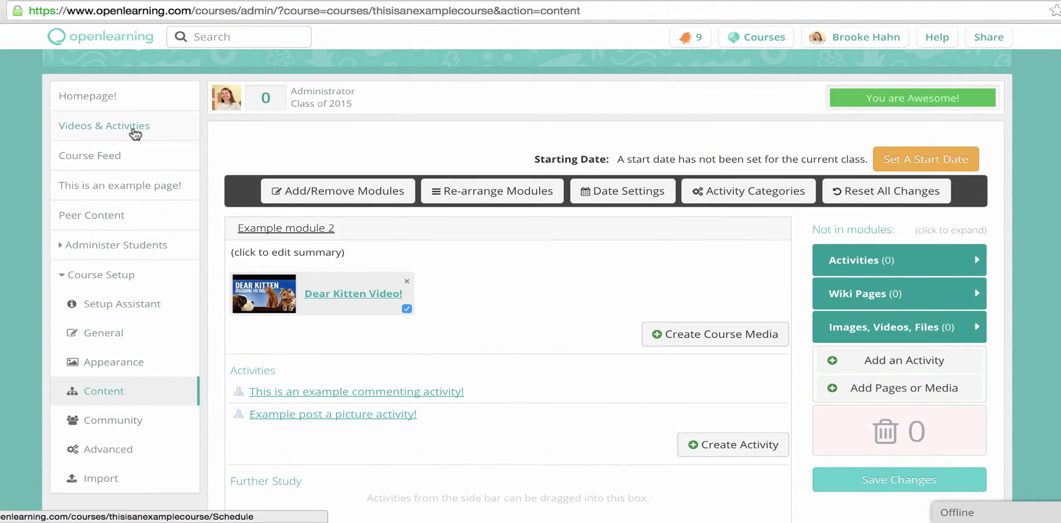
{"action": "left_click", "coordinate": [135, 130]}
{"action": "scroll", "coordinate": [894, 336], "scroll_direction": "down", "scroll_amount": 3}
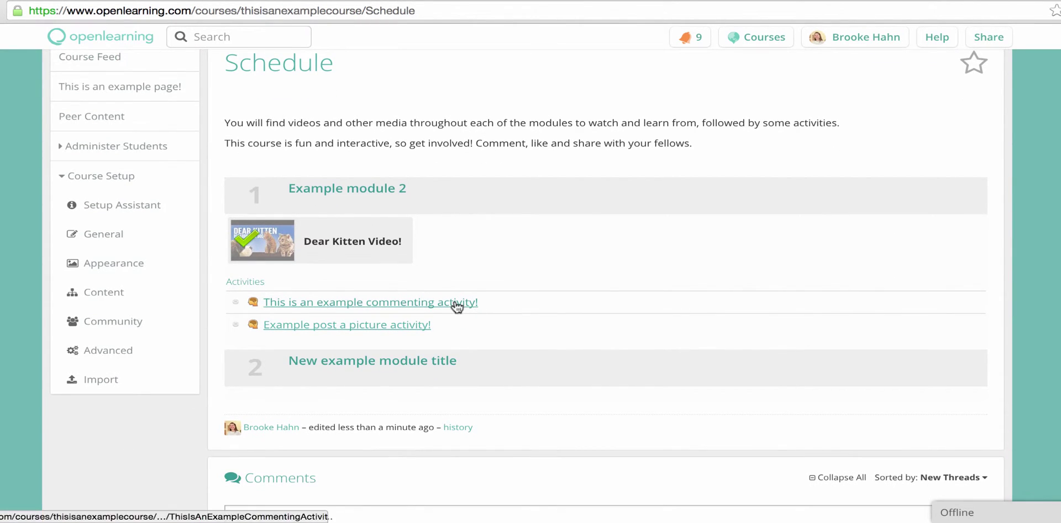
- Post a comment beginning 'My' on the example commenting activity, then go to the next activity
{"action": "left_click", "coordinate": [457, 304]}
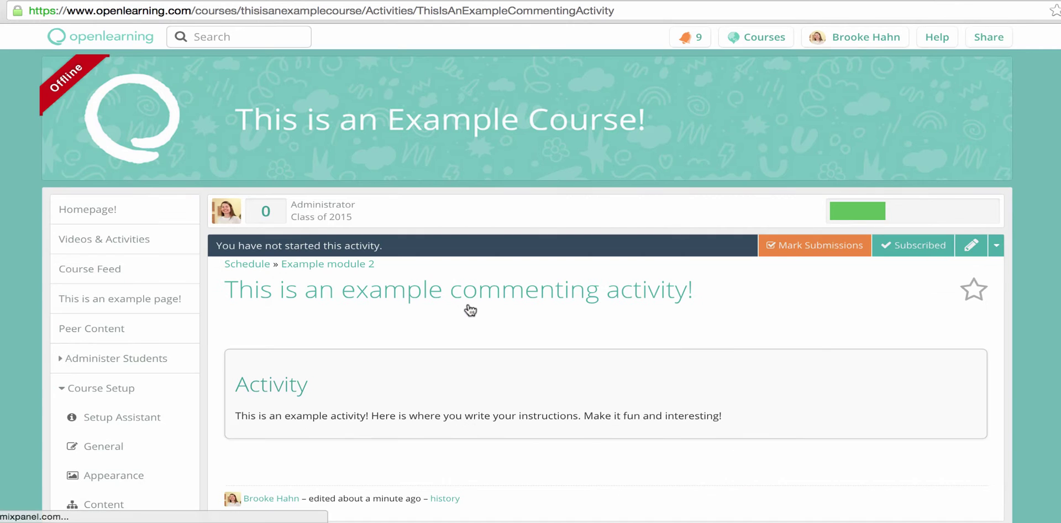
{"action": "scroll", "coordinate": [904, 344], "scroll_direction": "down", "scroll_amount": 3}
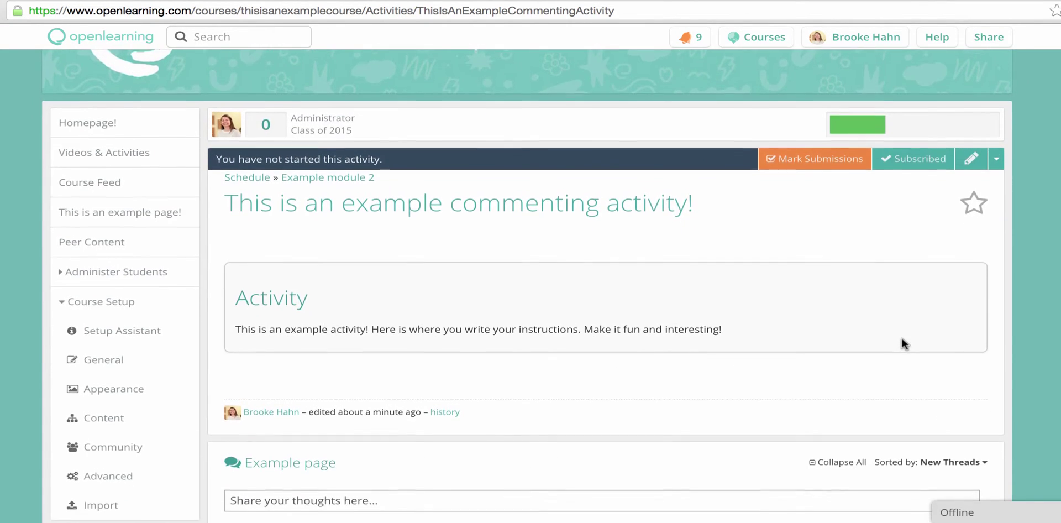
{"action": "scroll", "coordinate": [904, 344], "scroll_direction": "down", "scroll_amount": 2}
{"action": "scroll", "coordinate": [904, 344], "scroll_direction": "down", "scroll_amount": 2}
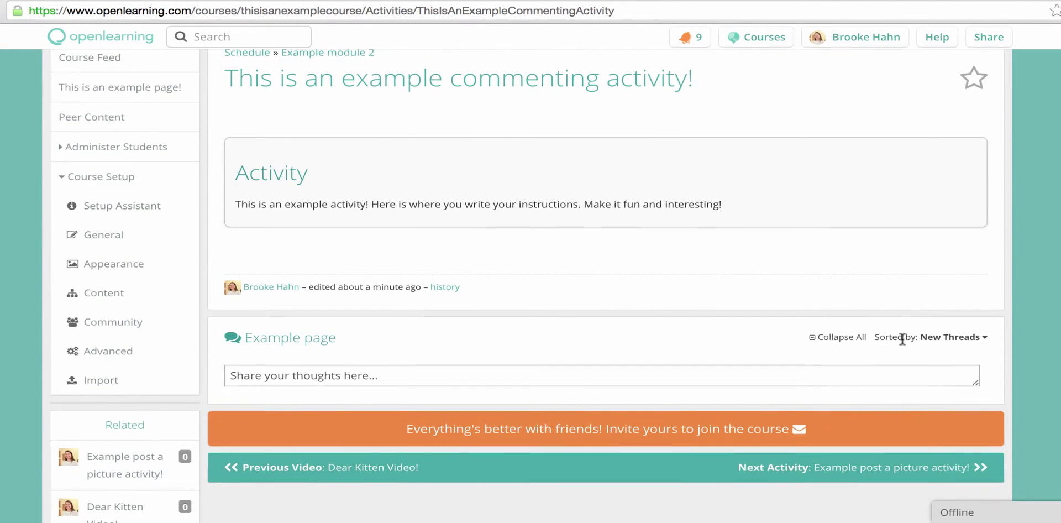
{"action": "left_click", "coordinate": [788, 371]}
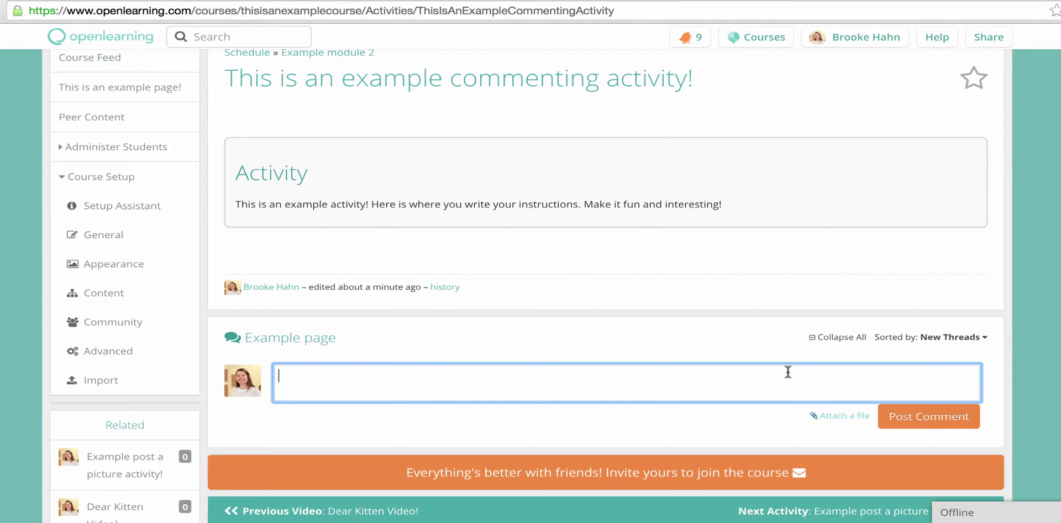
{"action": "type", "text": "My example comment reply"}
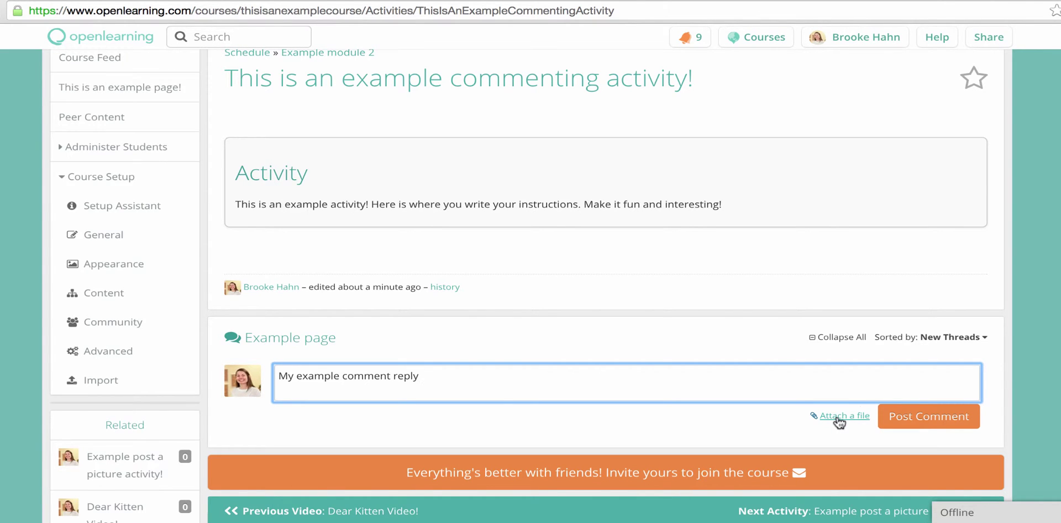
{"action": "left_click", "coordinate": [895, 416]}
{"action": "scroll", "coordinate": [896, 417], "scroll_direction": "down", "scroll_amount": 3}
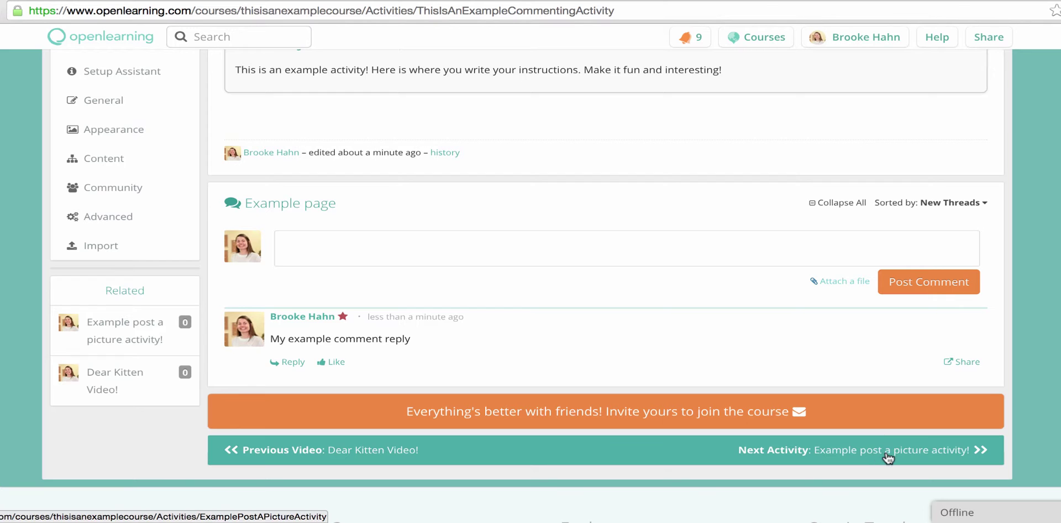
{"action": "left_click", "coordinate": [888, 458]}
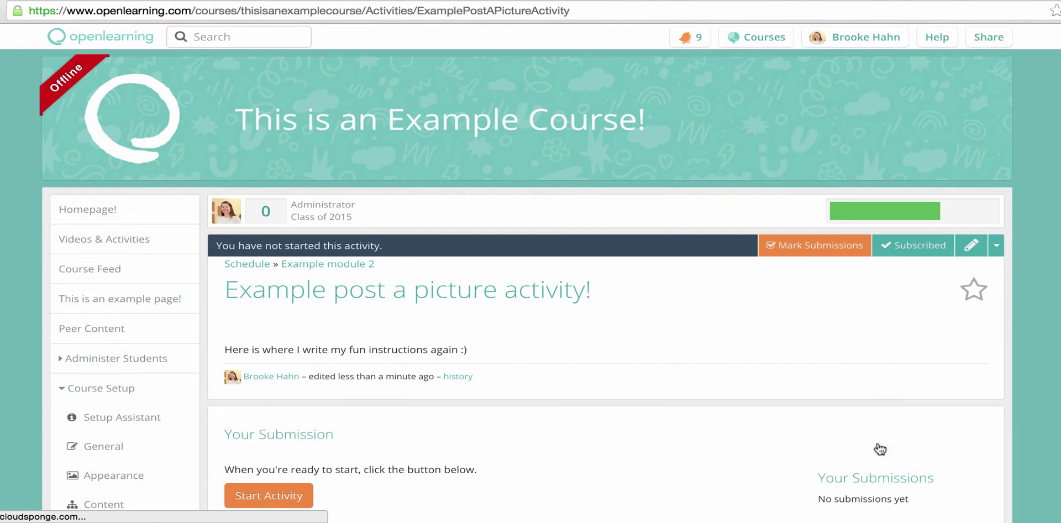
- Start the post a picture activity and select dog2.jpg as the upload
{"action": "scroll", "coordinate": [790, 385], "scroll_direction": "down", "scroll_amount": 2}
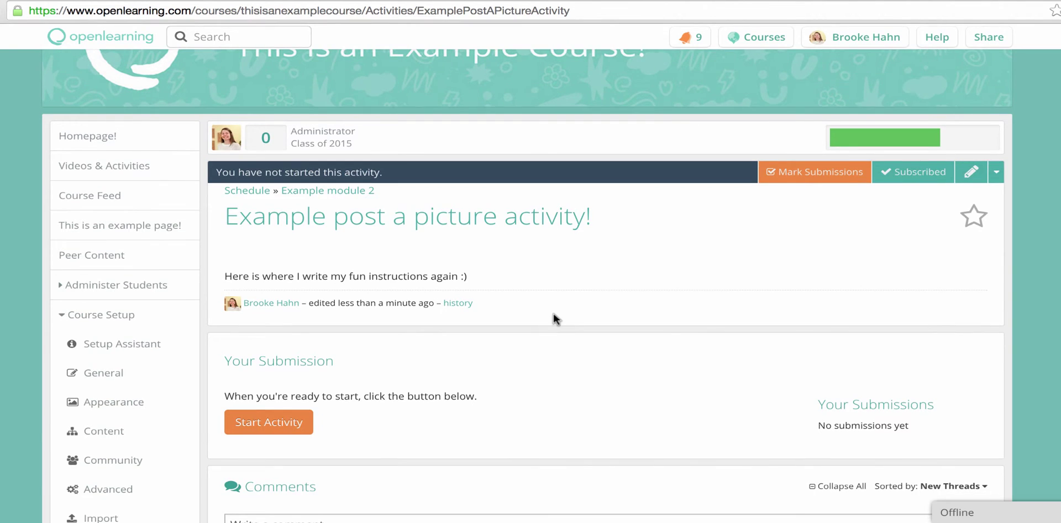
{"action": "scroll", "coordinate": [555, 319], "scroll_direction": "down", "scroll_amount": 2}
{"action": "scroll", "coordinate": [555, 319], "scroll_direction": "down", "scroll_amount": 1}
{"action": "left_click", "coordinate": [292, 358]}
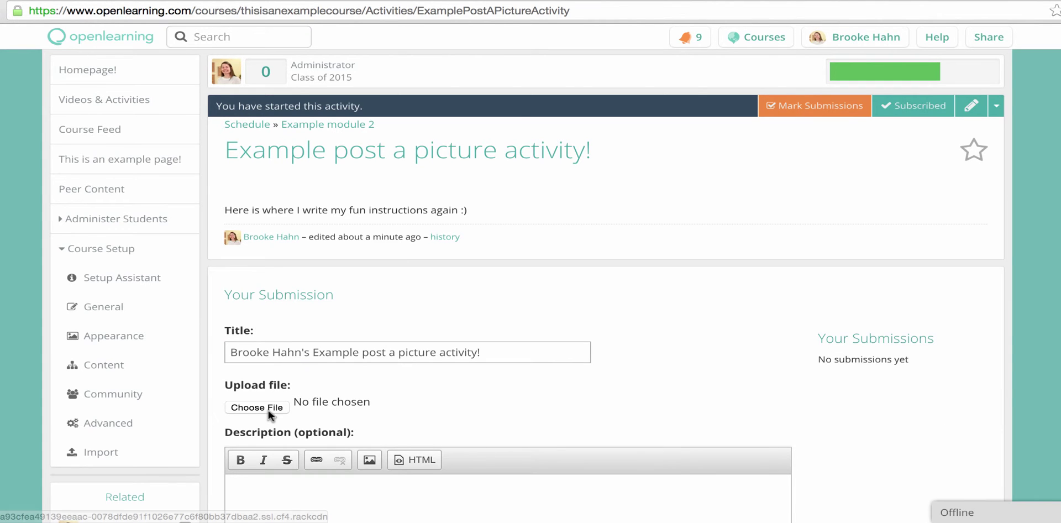
{"action": "left_click", "coordinate": [267, 410]}
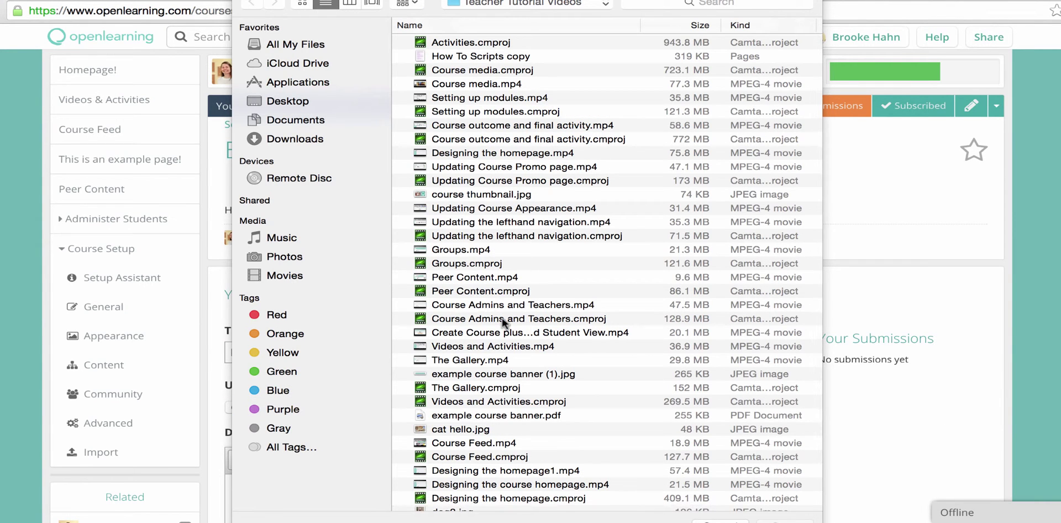
{"action": "scroll", "coordinate": [504, 323], "scroll_direction": "down", "scroll_amount": 3}
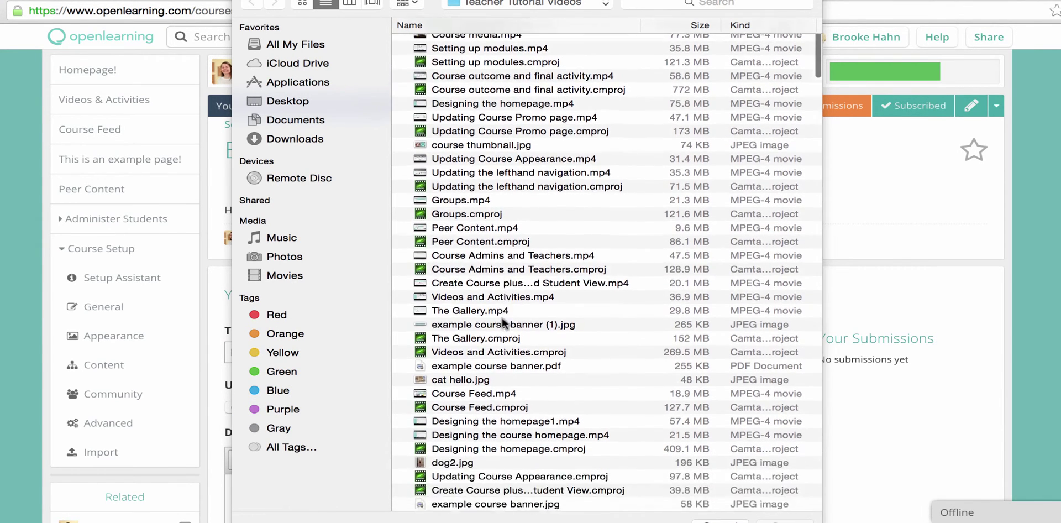
{"action": "left_click", "coordinate": [450, 462]}
{"action": "left_click", "coordinate": [779, 520]}
- Submit the dog picture and view it in the course Gallery
{"action": "scroll", "coordinate": [713, 409], "scroll_direction": "down", "scroll_amount": 3}
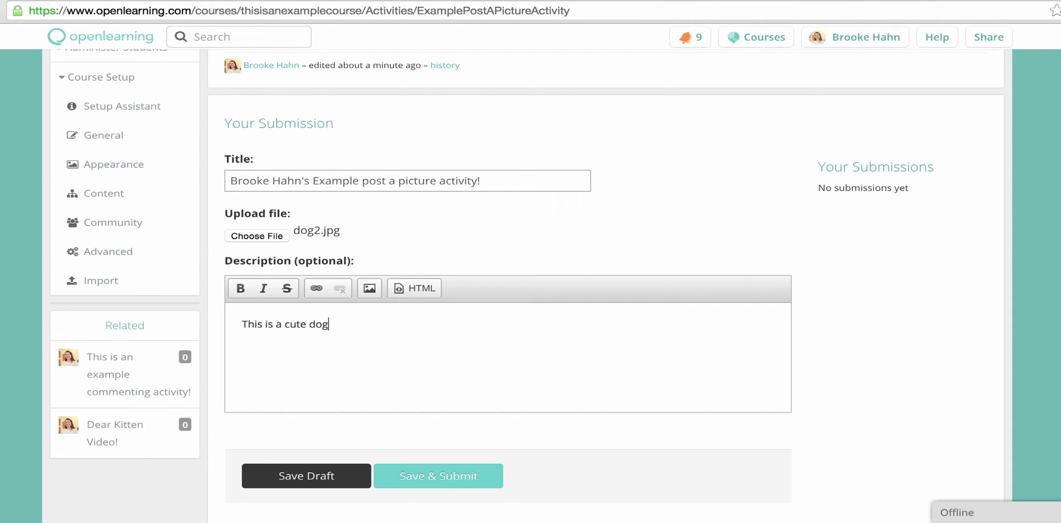
{"action": "left_click", "coordinate": [413, 474]}
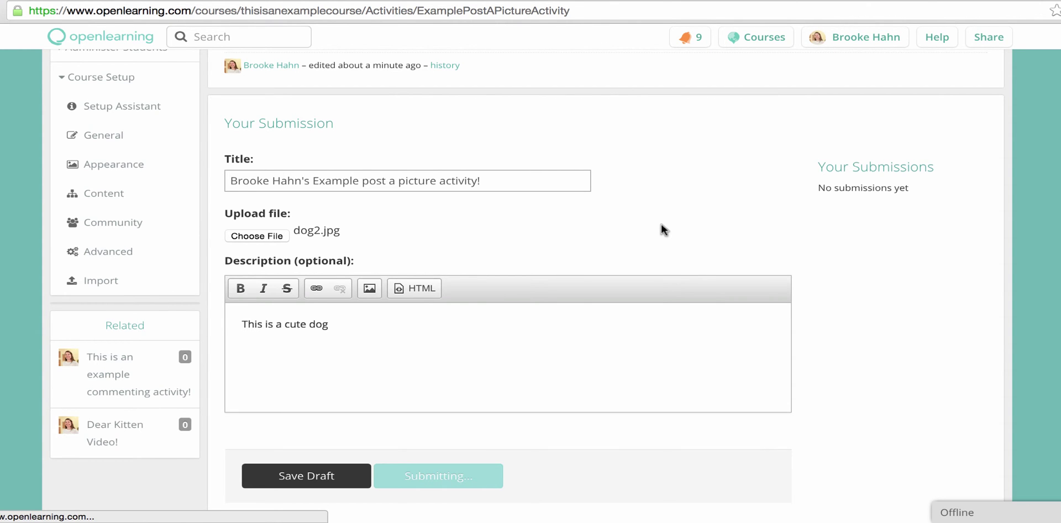
{"action": "scroll", "coordinate": [385, 318], "scroll_direction": "down", "scroll_amount": 3}
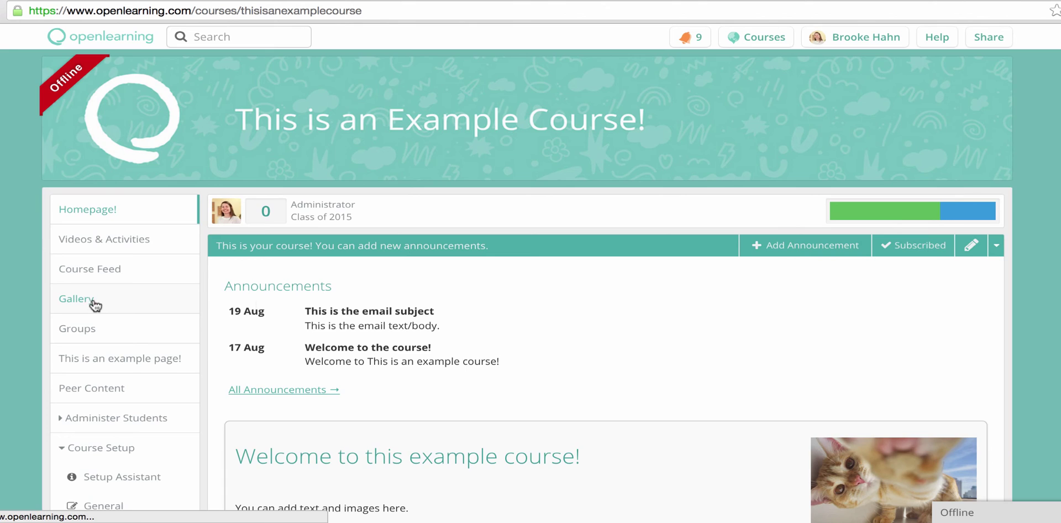
{"action": "left_click", "coordinate": [92, 303]}
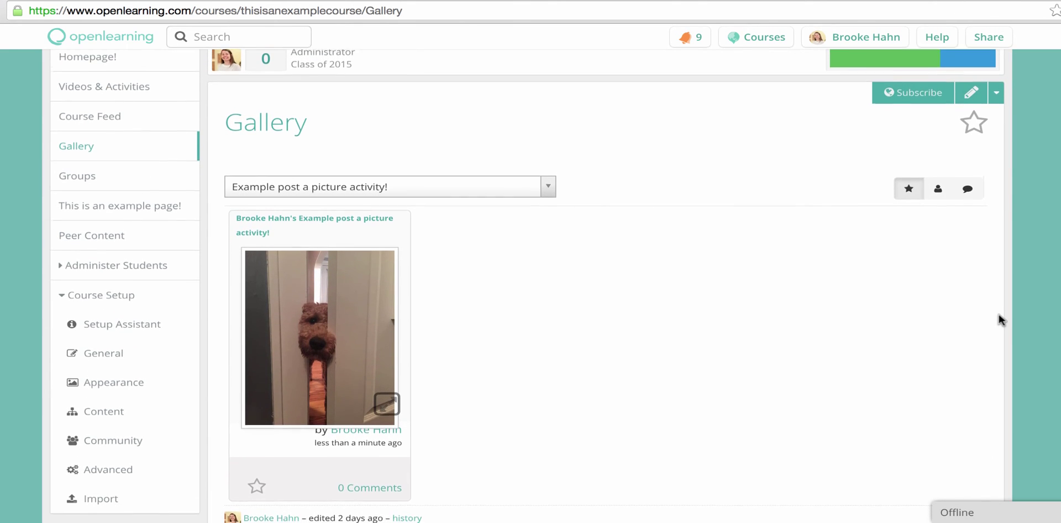